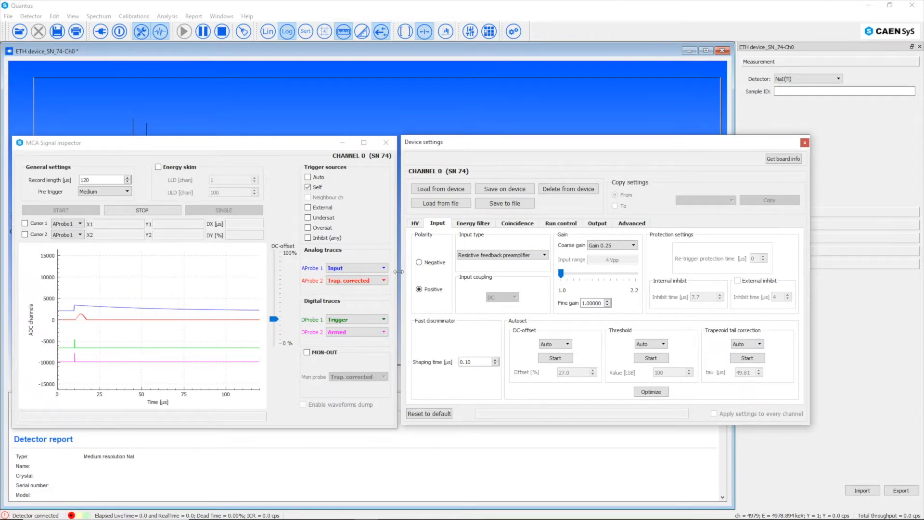
Step: Try Negative polarity and the Transistor reset preamplifier input type, restoring Positive and Resistive feedback preamplifier after each trial
left_click(419, 263)
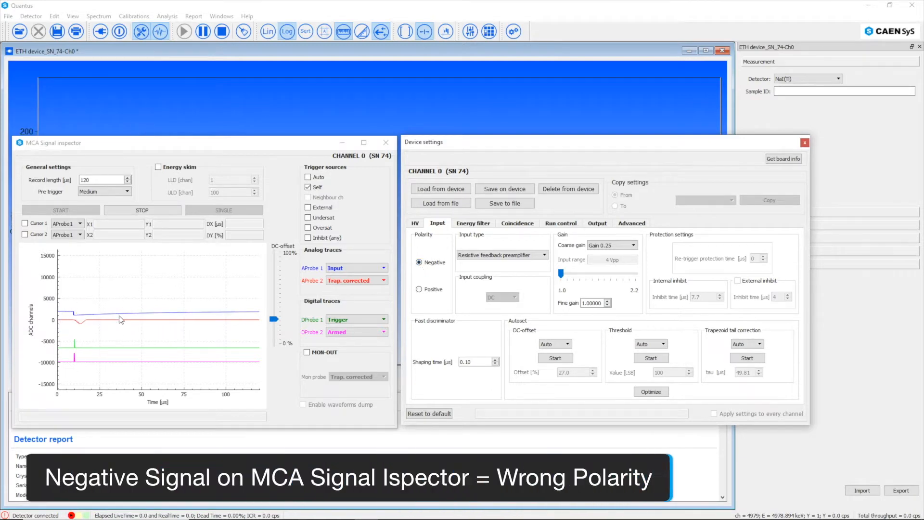
left_click(419, 289)
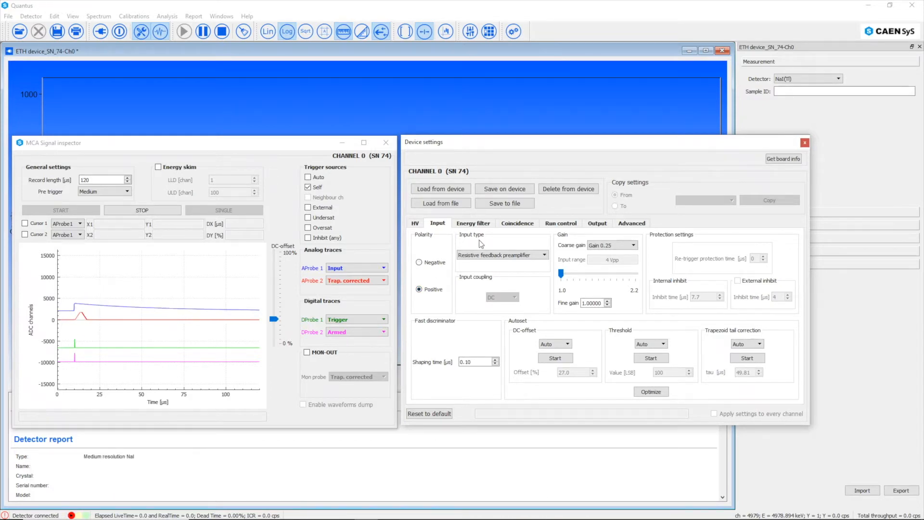
left_click(545, 255)
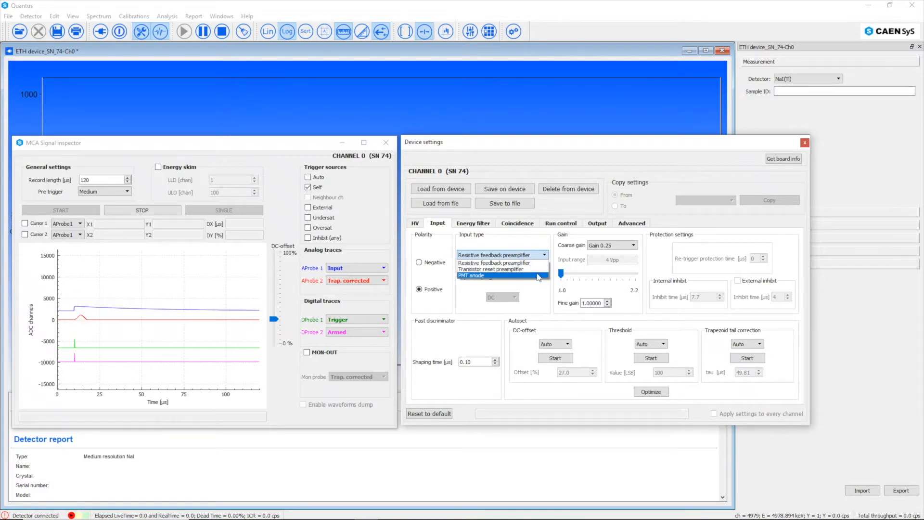
left_click(536, 270)
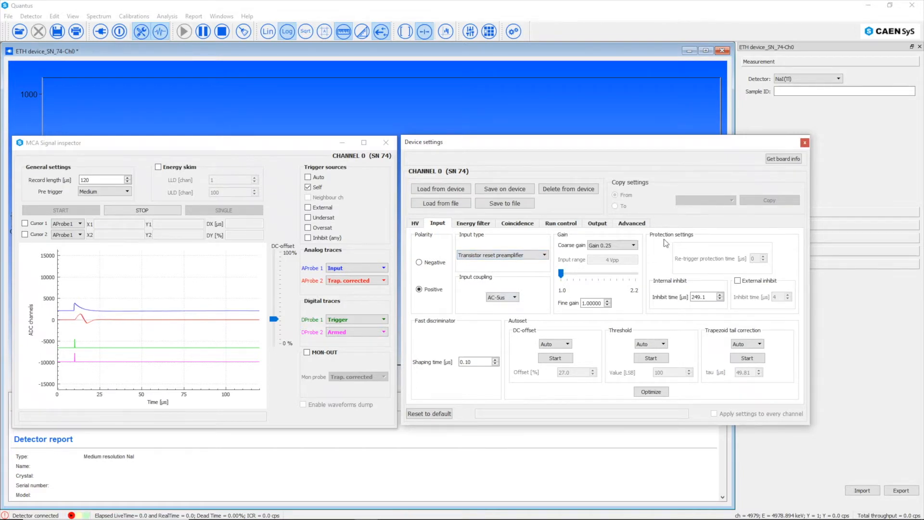
left_click(545, 256)
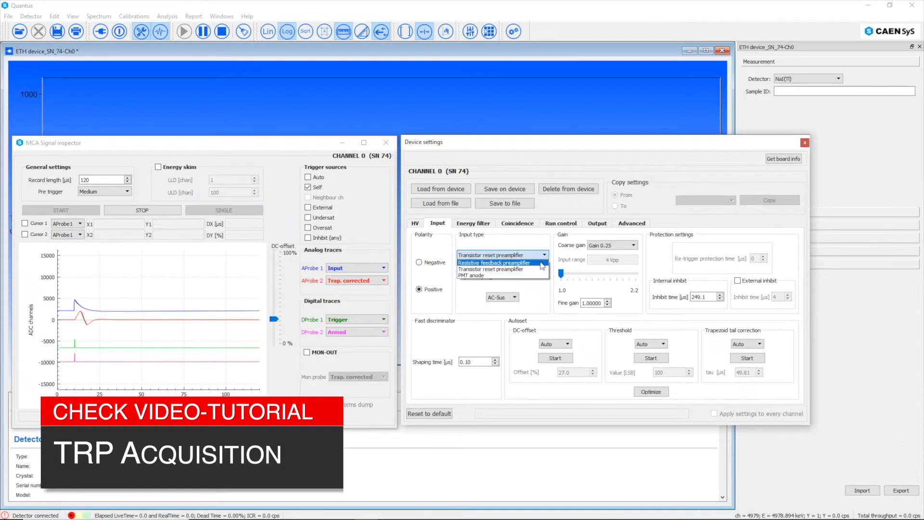
left_click(543, 263)
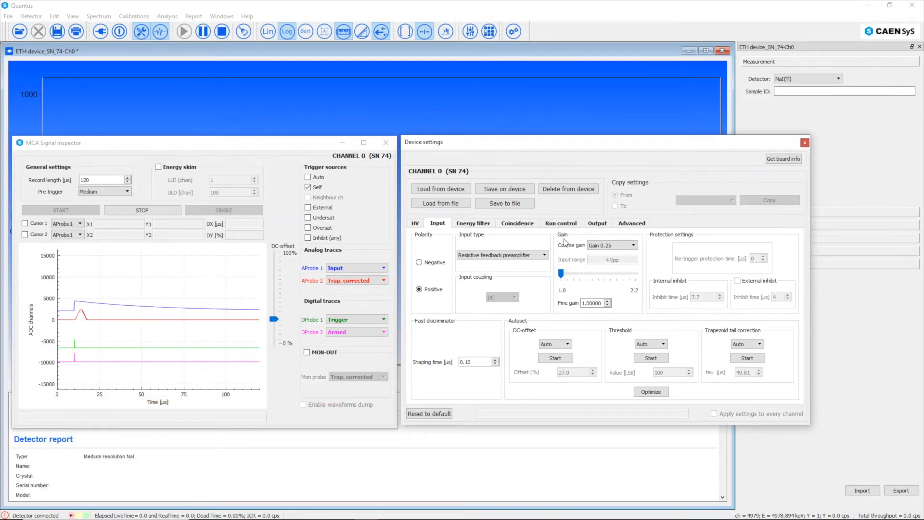
Step: Review the available coarse gain values and set the coarse gain to Gain 1
left_click(635, 246)
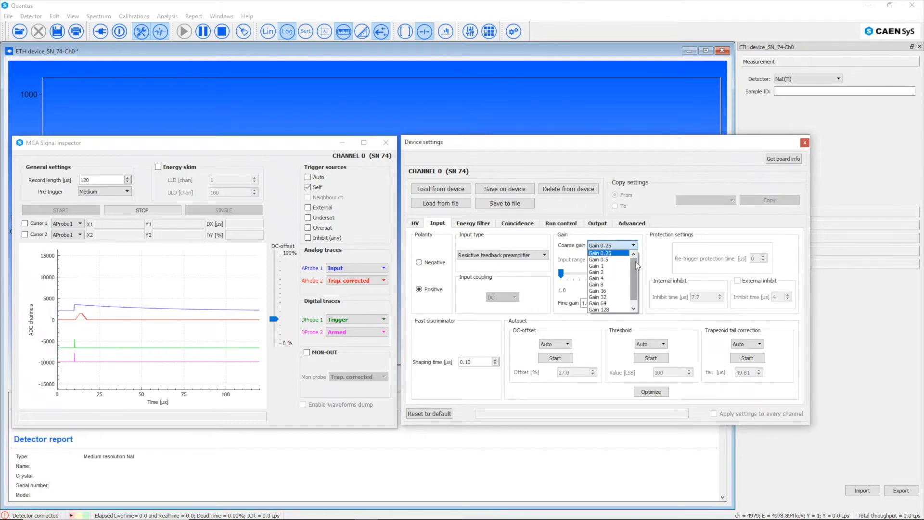
left_click_drag(637, 265, 636, 268)
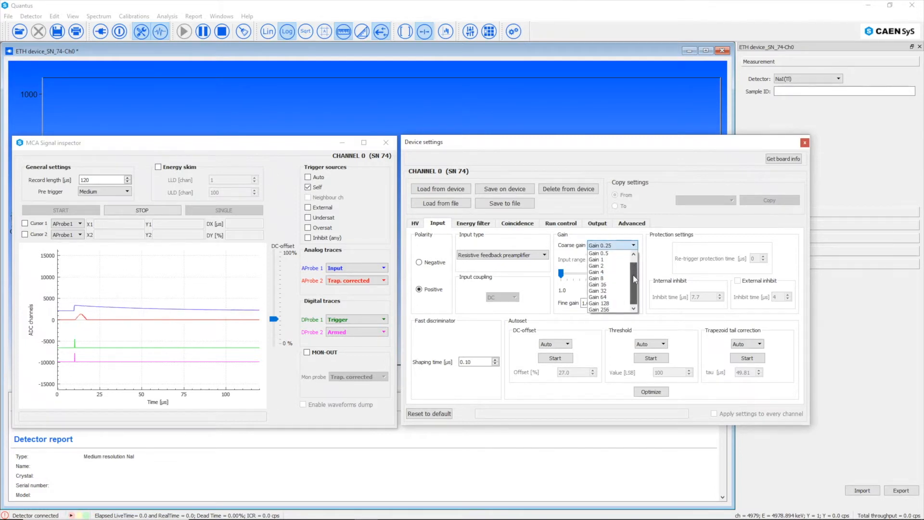
left_click(571, 299)
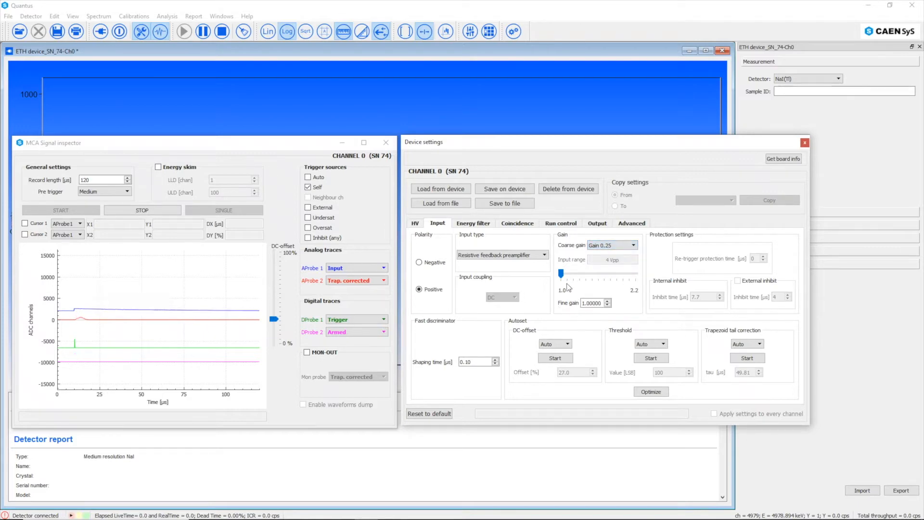
left_click(633, 246)
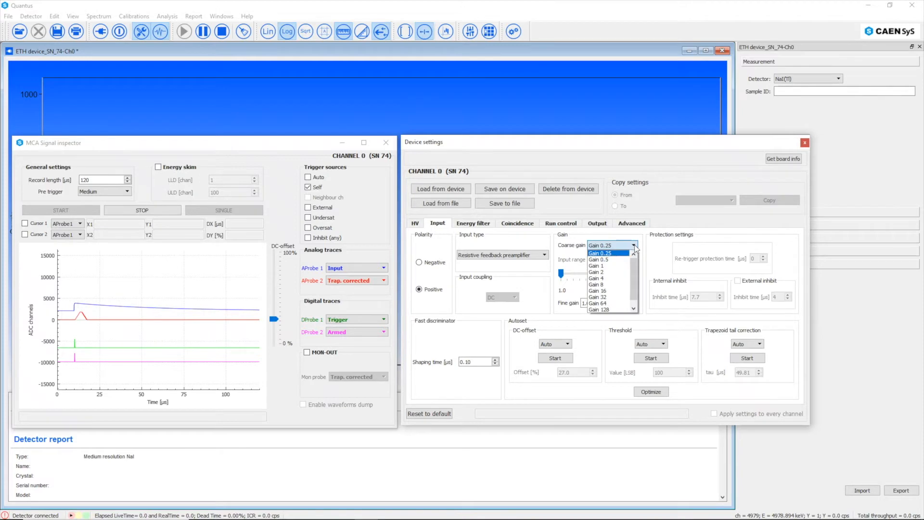
left_click(615, 266)
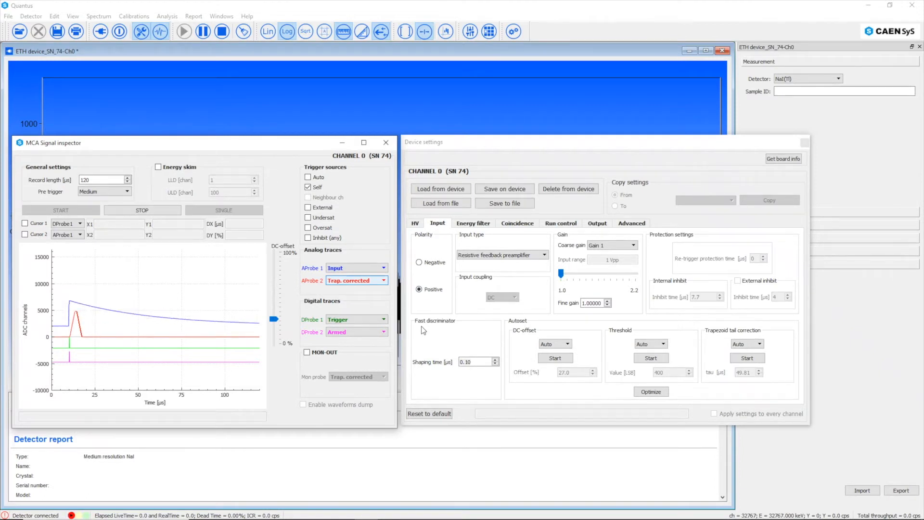
Step: Display the Fast discriminator on analog probe 1 and the Threshold on analog probe 2
left_click(384, 268)
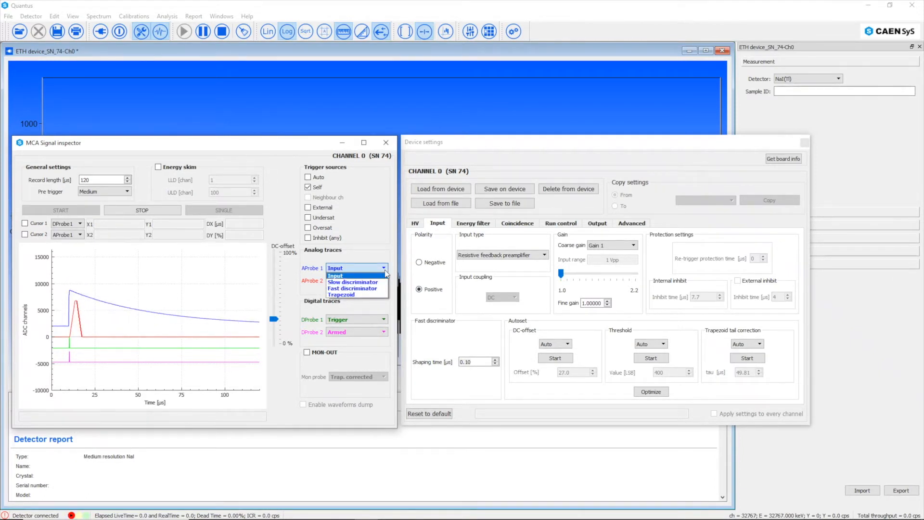
left_click(377, 288)
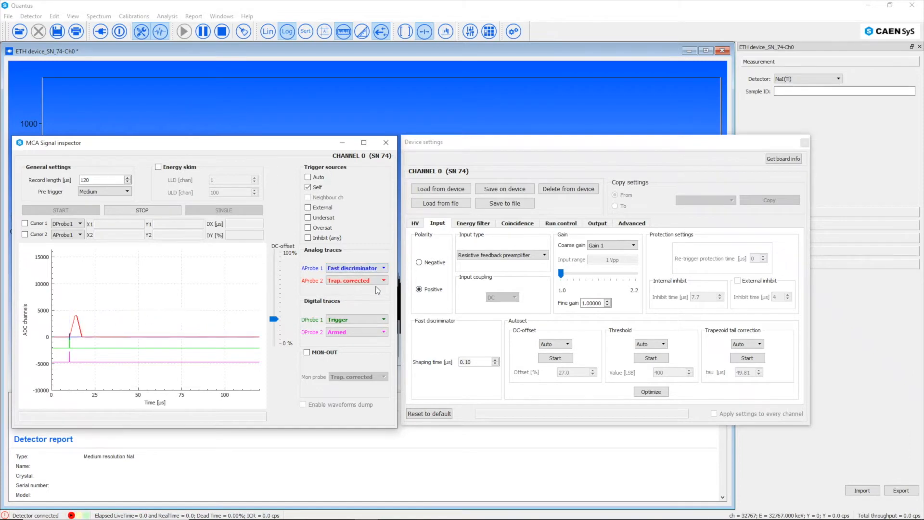
left_click(378, 281)
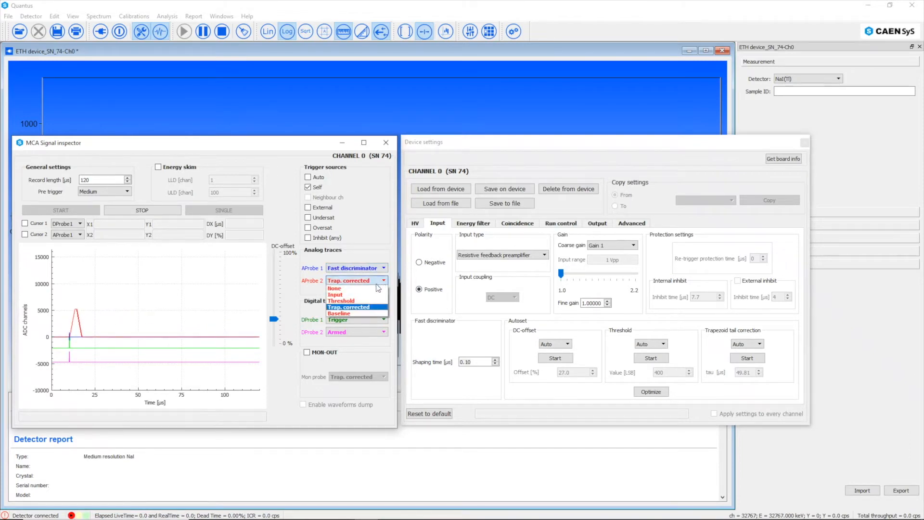
left_click(365, 301)
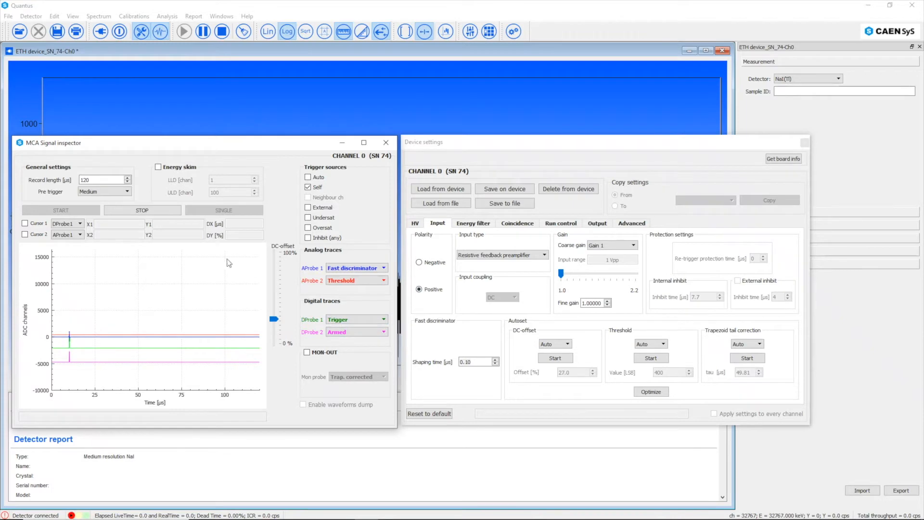
Step: Stop the signal acquisition and examine the fast discriminator, threshold, trigger and armed traces around 10 µs
left_click(148, 209)
left_click_drag(64, 321, 75, 375)
left_click_drag(100, 263, 148, 372)
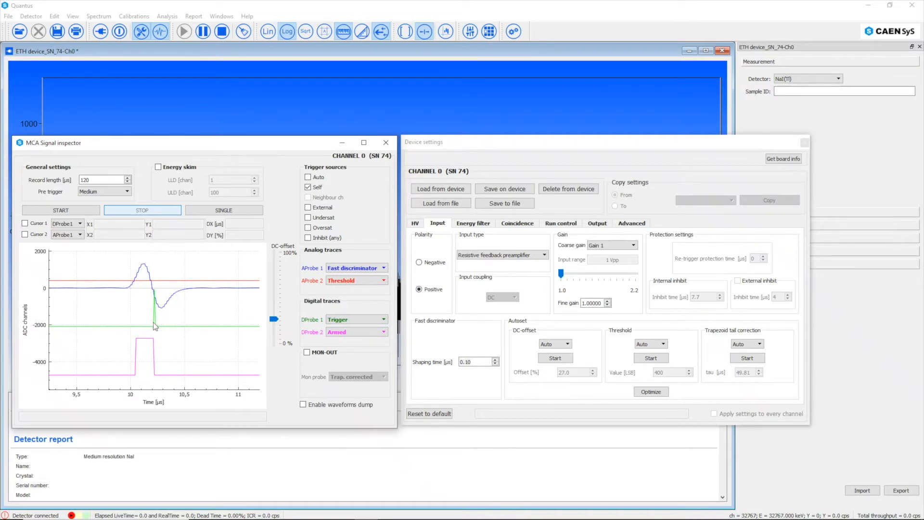
Step: Restart the signal acquisition and switch analog probe 2 to the Input trace
left_click(91, 212)
left_click(341, 281)
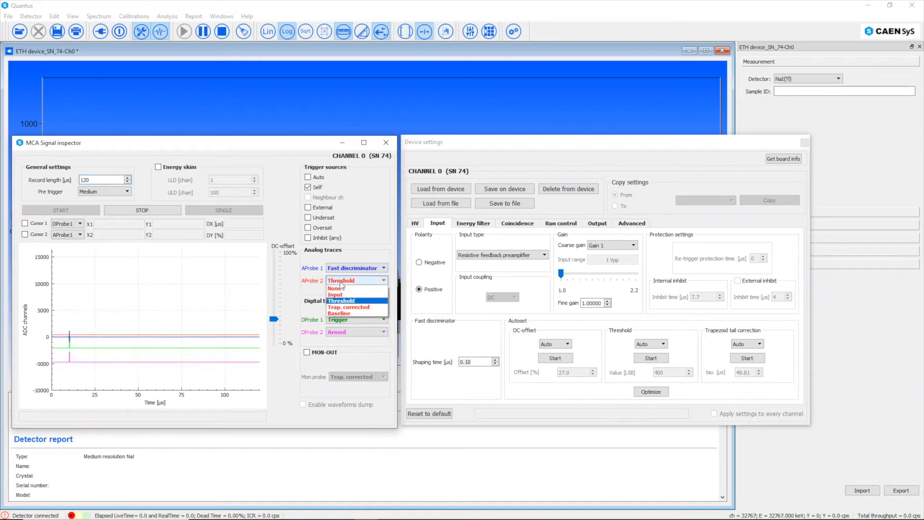
left_click(335, 294)
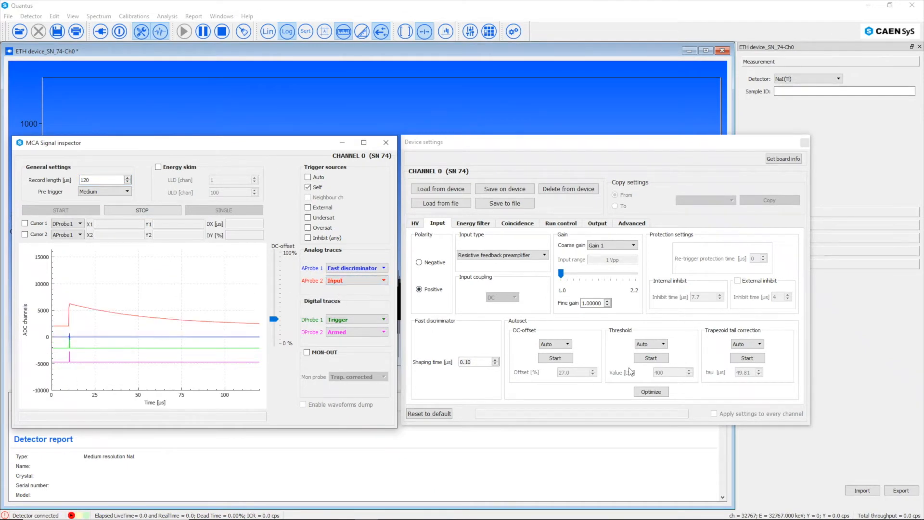
Step: Switch the threshold to Manual mode and set its value to 10 LSB
left_click(651, 343)
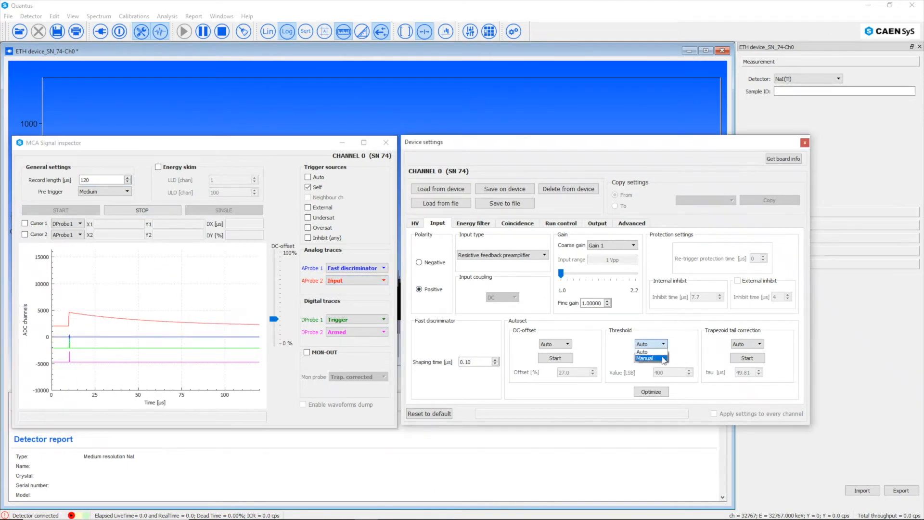
left_click(664, 359)
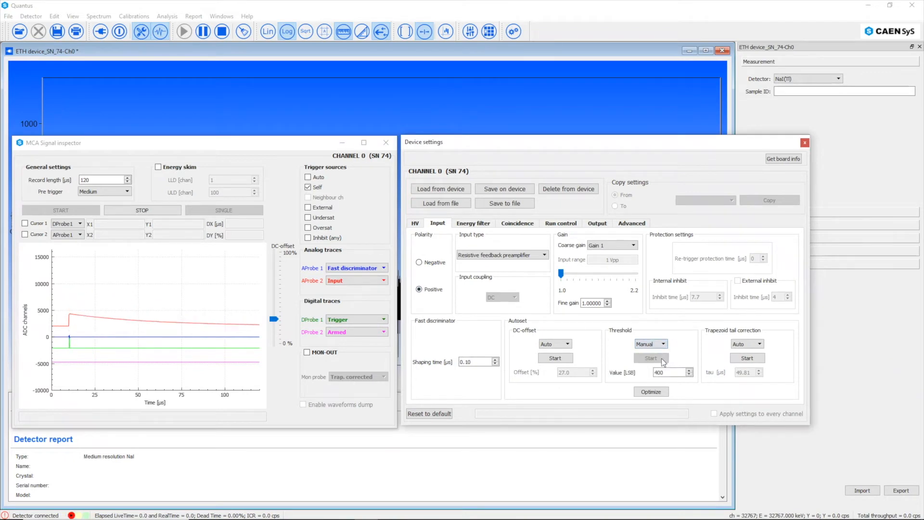
left_click_drag(667, 372, 651, 372)
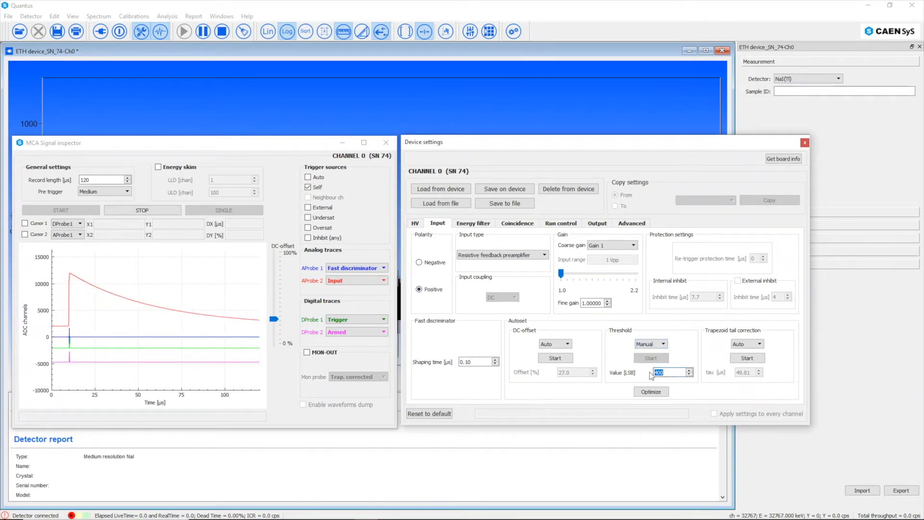
type("10")
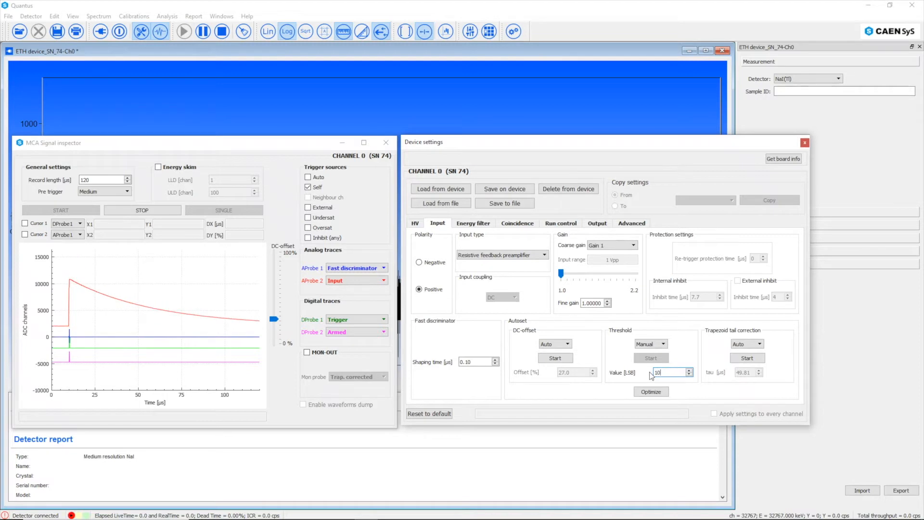
key("Return")
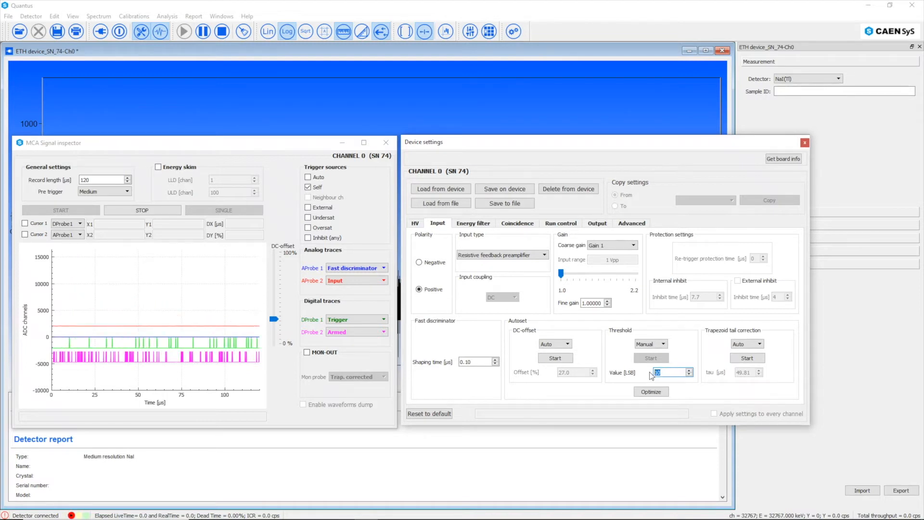
Step: Raise the manual threshold value step by step to 28 LSB
left_click(691, 371)
left_click(691, 370)
left_click(691, 371)
left_click(691, 371)
left_click(691, 370)
left_click(691, 370)
left_click(691, 371)
left_click(691, 371)
left_click(690, 370)
left_click(691, 371)
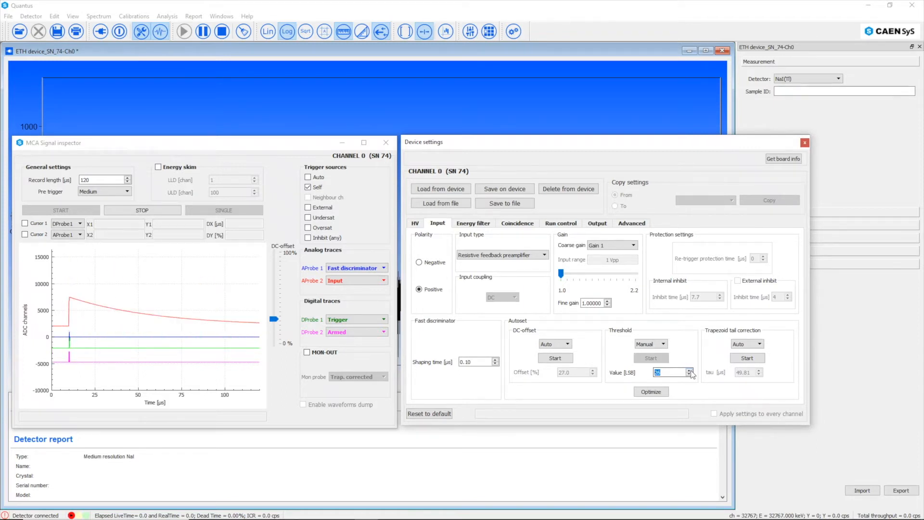
Step: Return the threshold to Auto mode, run its autoset and accept the value found
left_click(663, 344)
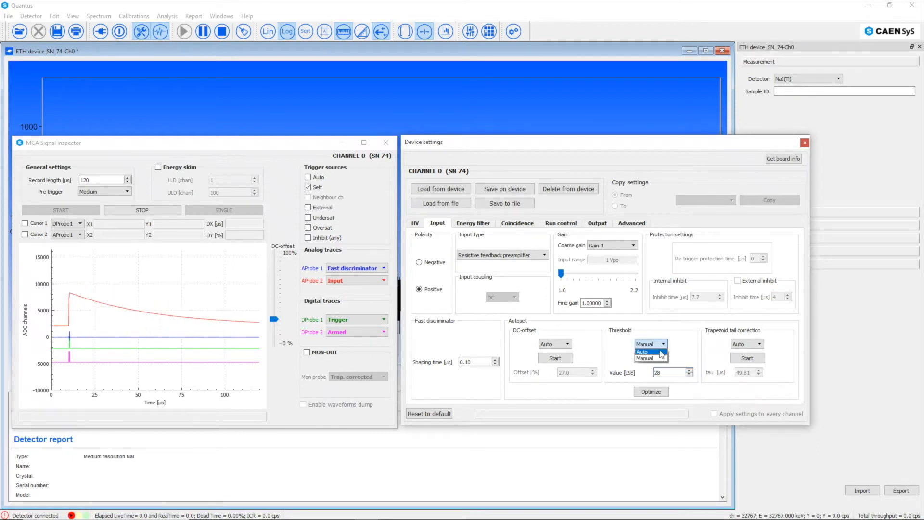
left_click(660, 352)
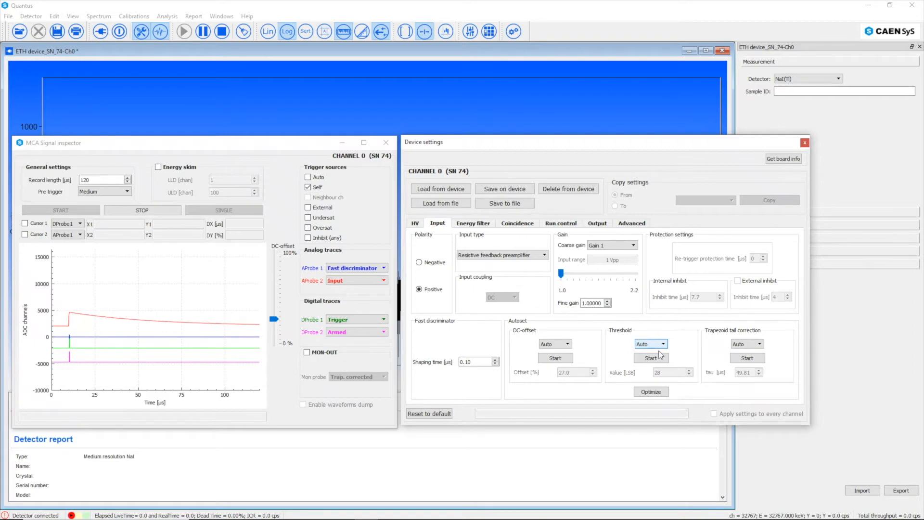
left_click(652, 358)
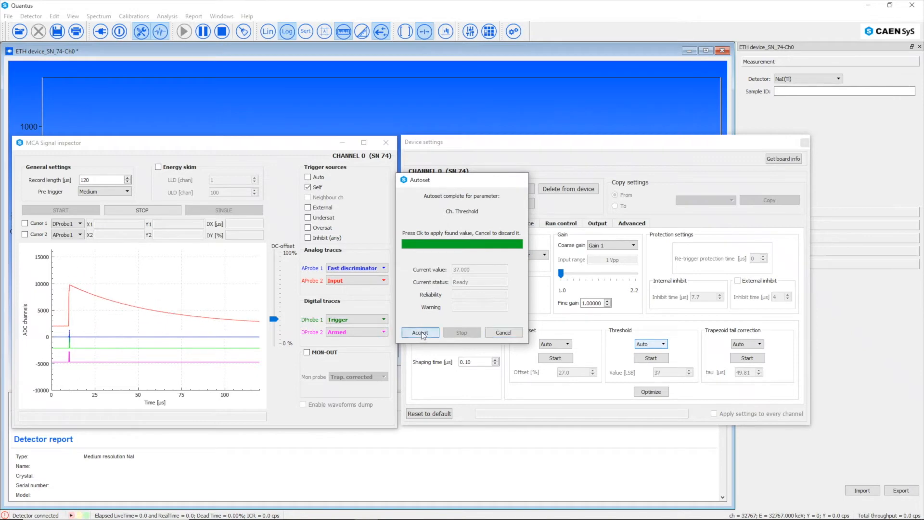
left_click(420, 332)
Step: Increase the fast discriminator's shaping time to 0.70 µs to see its effect on the trace
left_click_drag(60, 321, 87, 362)
left_click(483, 362)
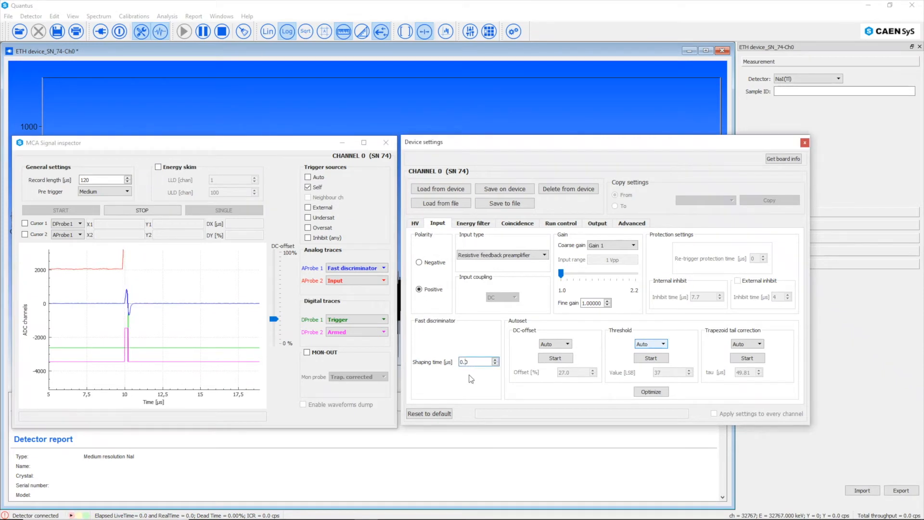
key("Up")
key("Up")
key("Up")
key("Up")
key("Up")
key("Up")
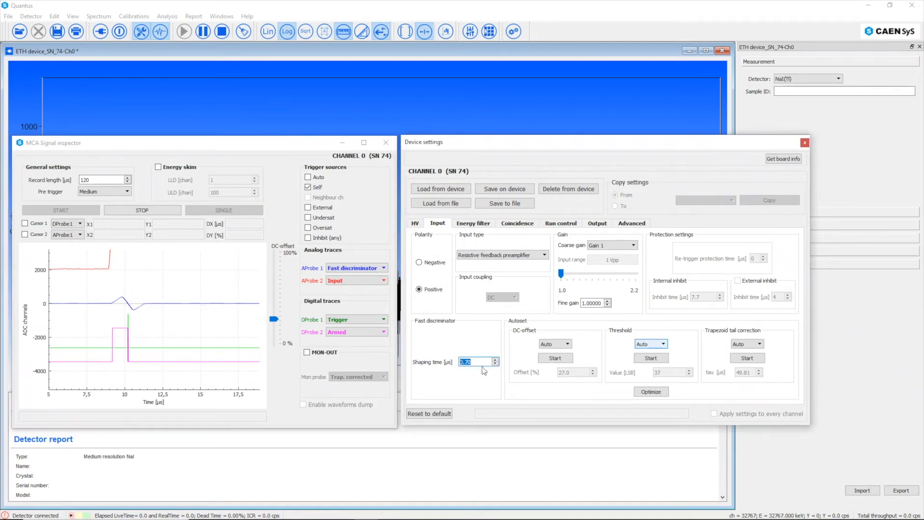
Step: Set the fast discriminator's shaping time back to 0.10 µs
left_click(469, 363)
type("1")
key("Return")
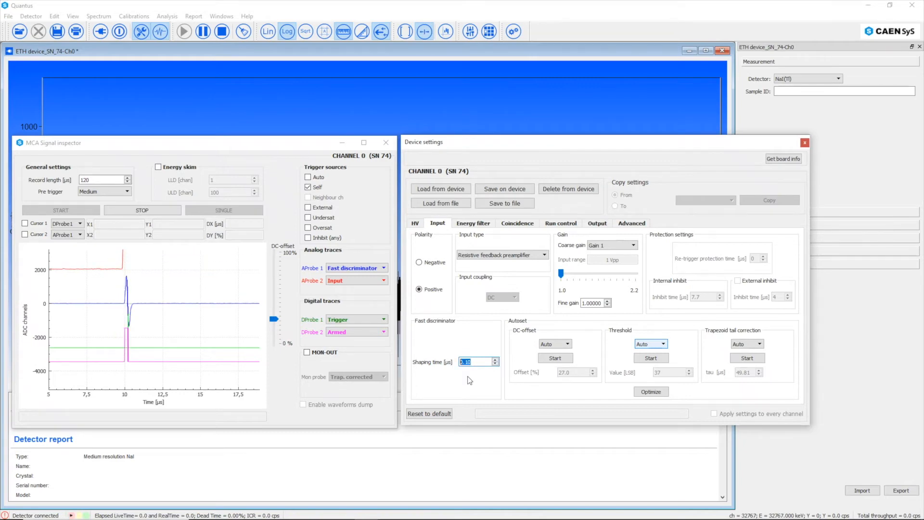
Step: Check the fast discriminator's baseline noise around zero and set the shaping time to 0.70 µs
double_click(65, 288)
left_click_drag(46, 328, 267, 351)
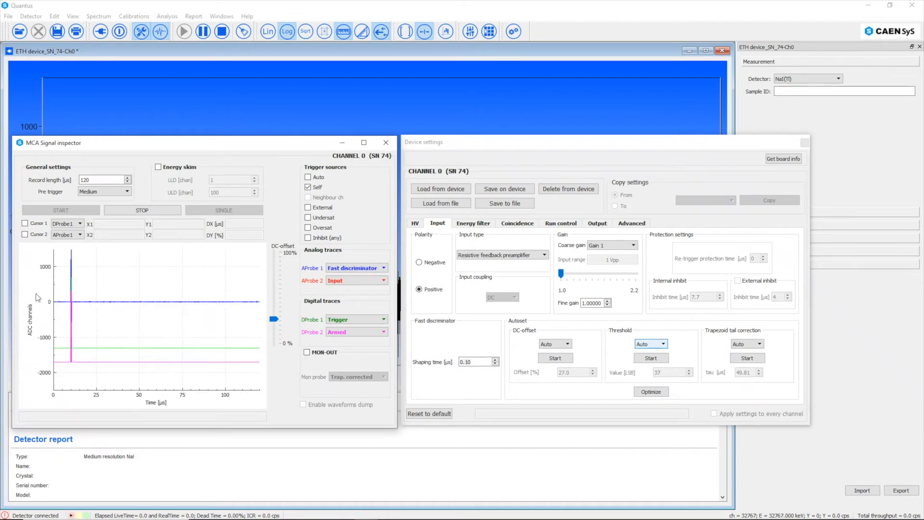
mouse_move(43, 295)
left_mouse_down()
mouse_move(102, 311)
mouse_move(257, 316)
left_mouse_up()
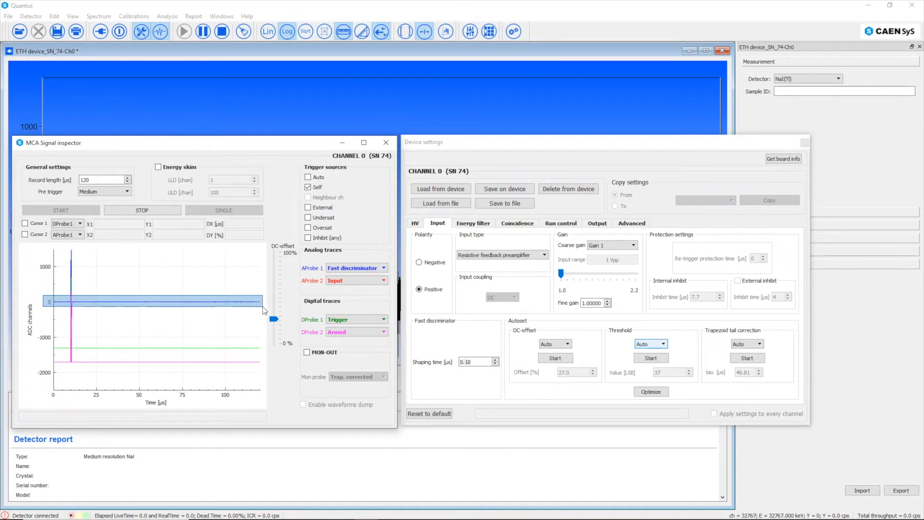
left_click(472, 375)
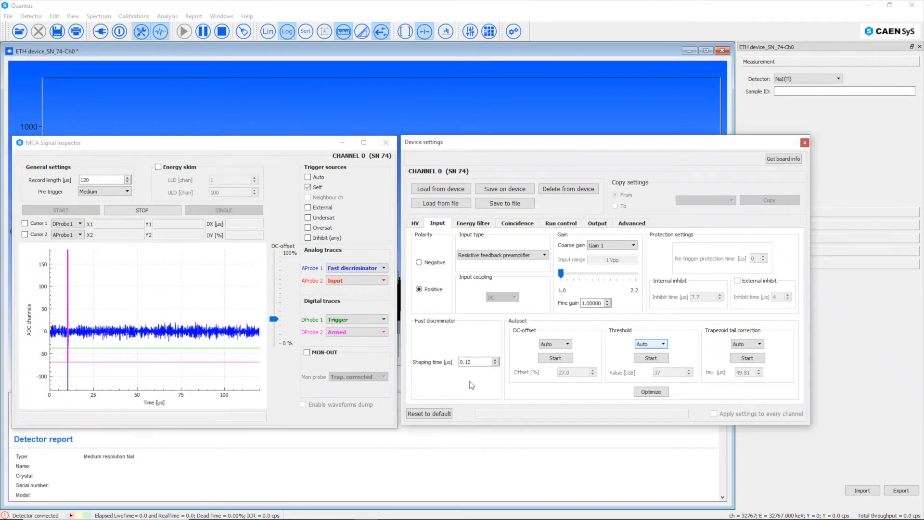
key("BackSpace")
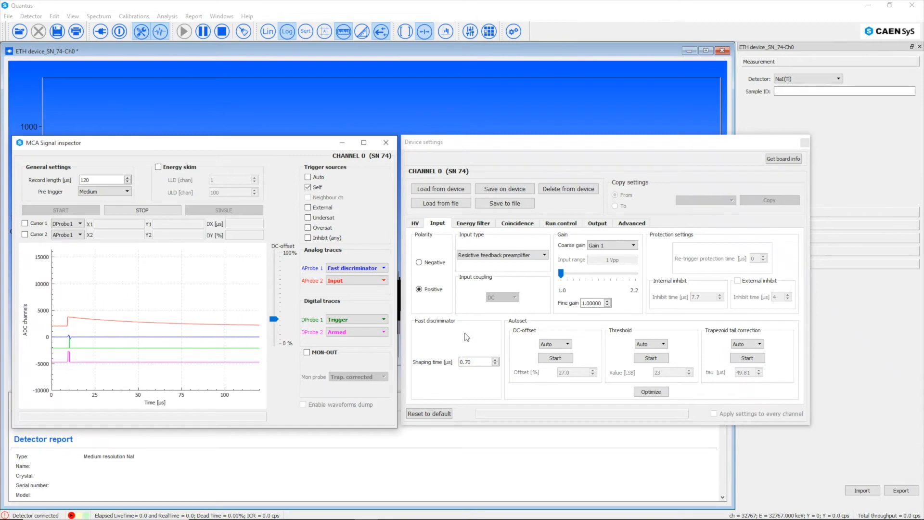
Step: Switch the DC-offset autoset to Manual mode and set the offset to 50%
left_click(557, 344)
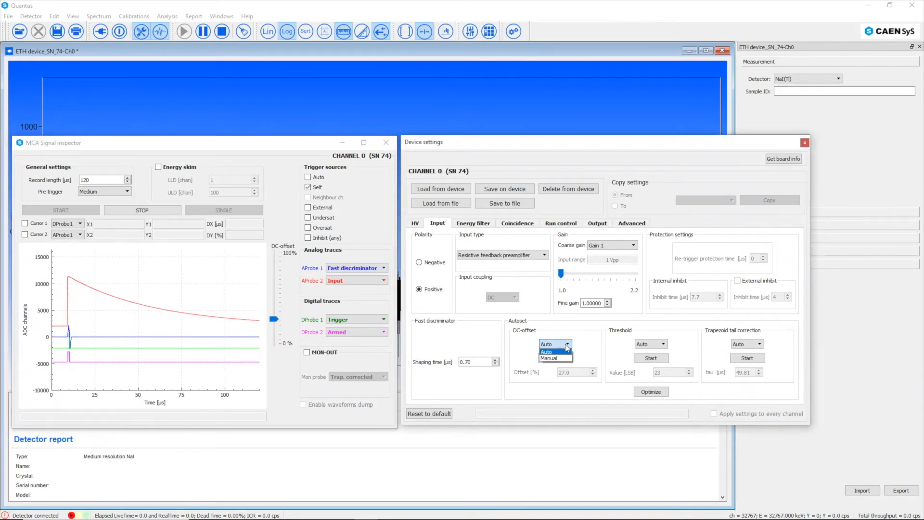
left_click(565, 359)
left_click(576, 371)
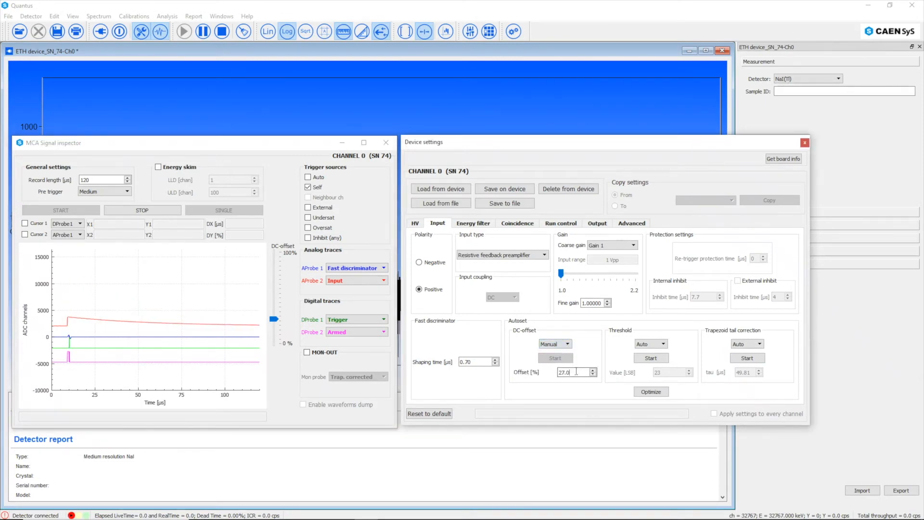
type("50")
key("Return")
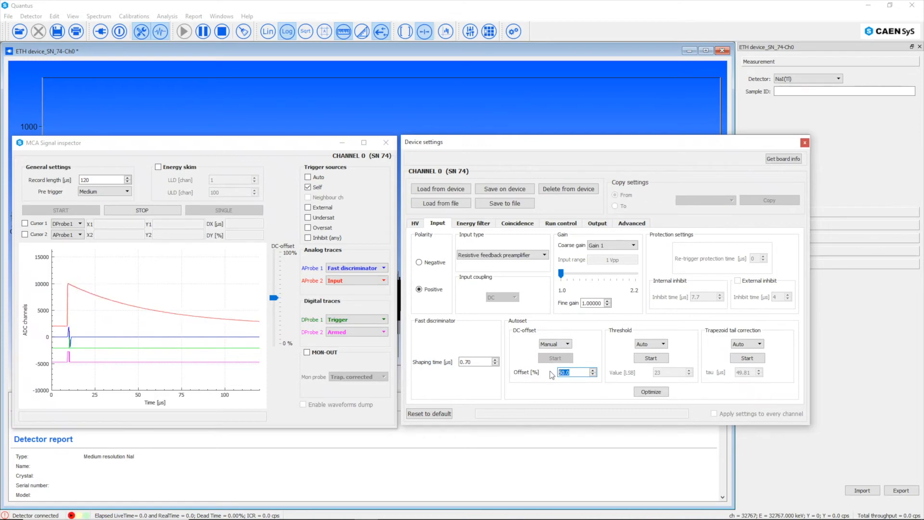
Step: Raise the DC offset to 70% and lower it to 24% with the signal inspector's offset slider
type("70")
key("Return")
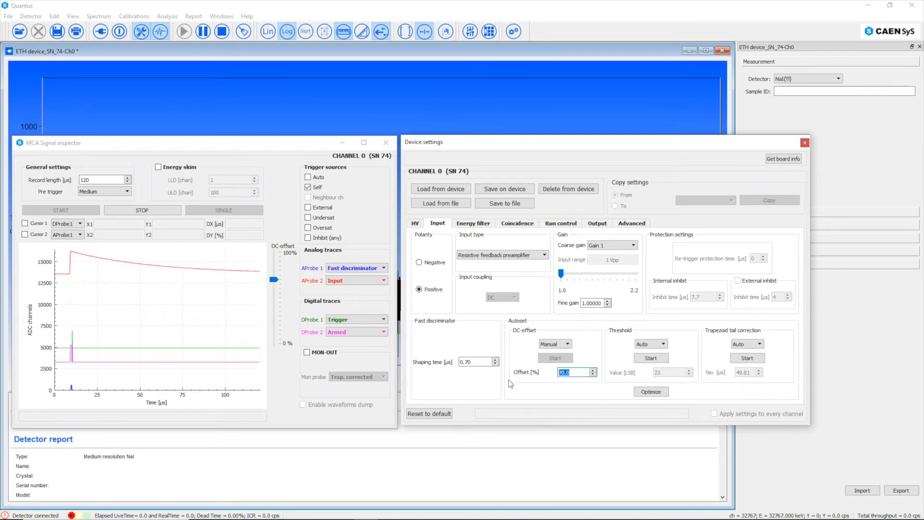
mouse_move(274, 279)
left_mouse_down()
mouse_move(276, 329)
mouse_move(275, 319)
left_mouse_up()
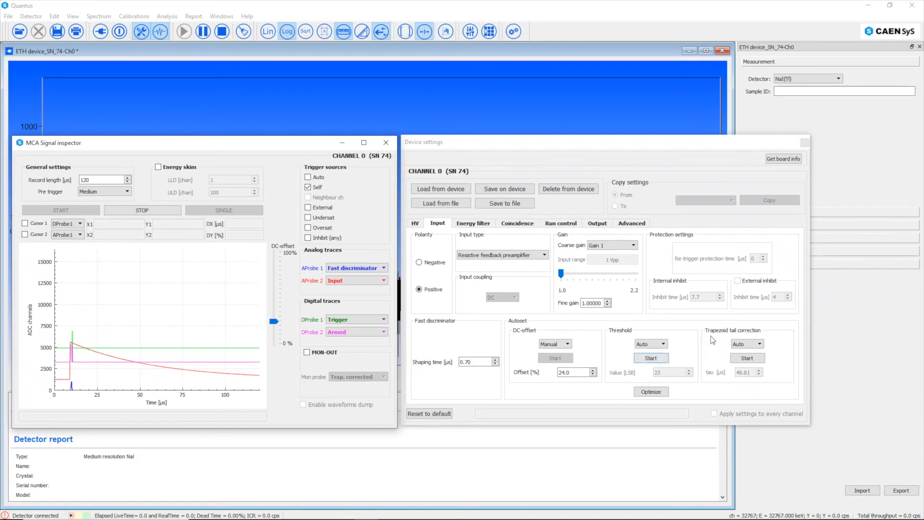
Step: Switch the trapezoid tail correction to Manual mode and display the Trapezoid signal on analog probe 1
left_click(756, 343)
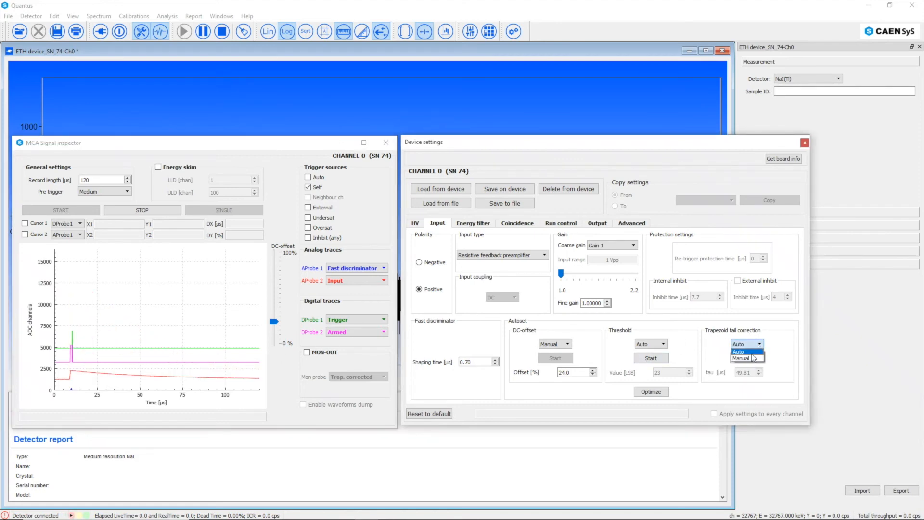
left_click(753, 359)
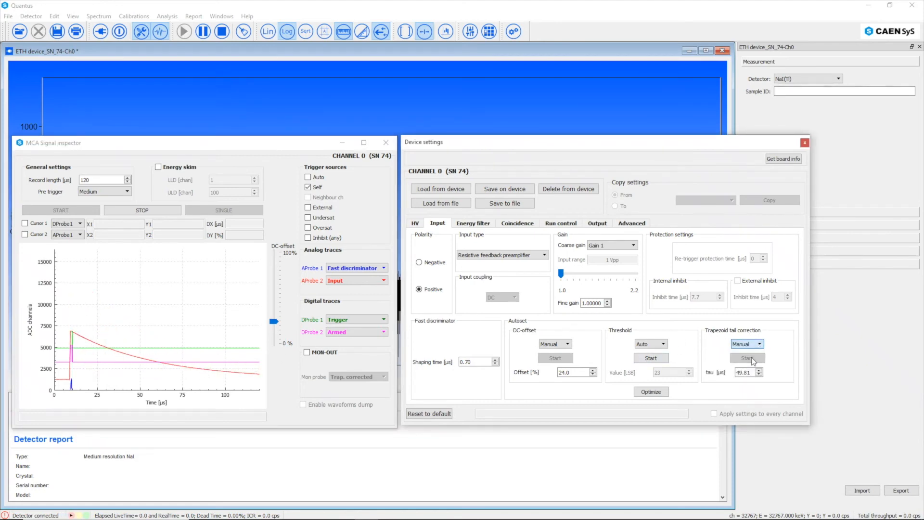
left_click(384, 268)
left_click(357, 294)
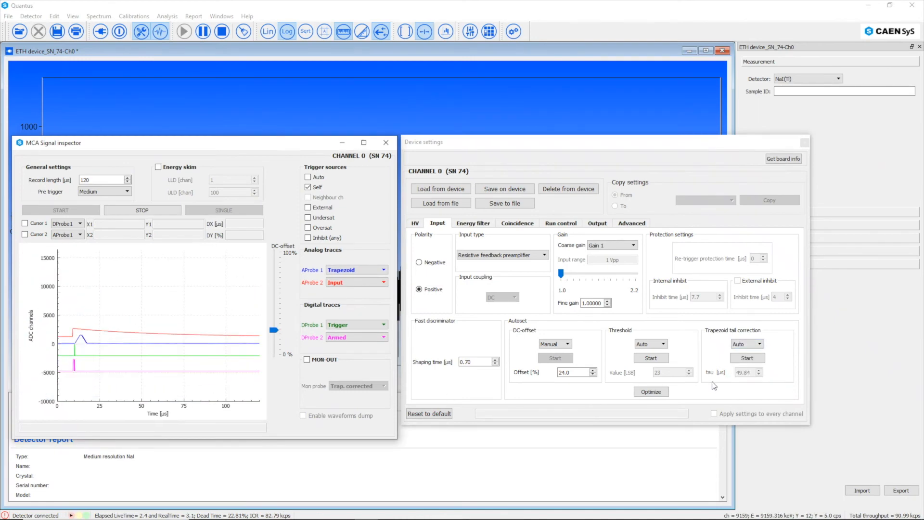
Step: Run the combined Optimize autoset, accept the found values and restart the signal inspector's acquisition
left_click(660, 393)
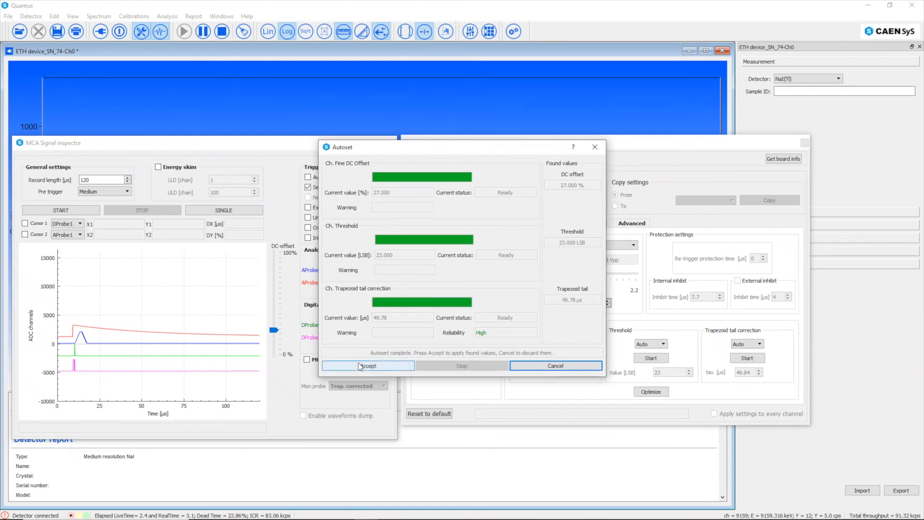
left_click(360, 366)
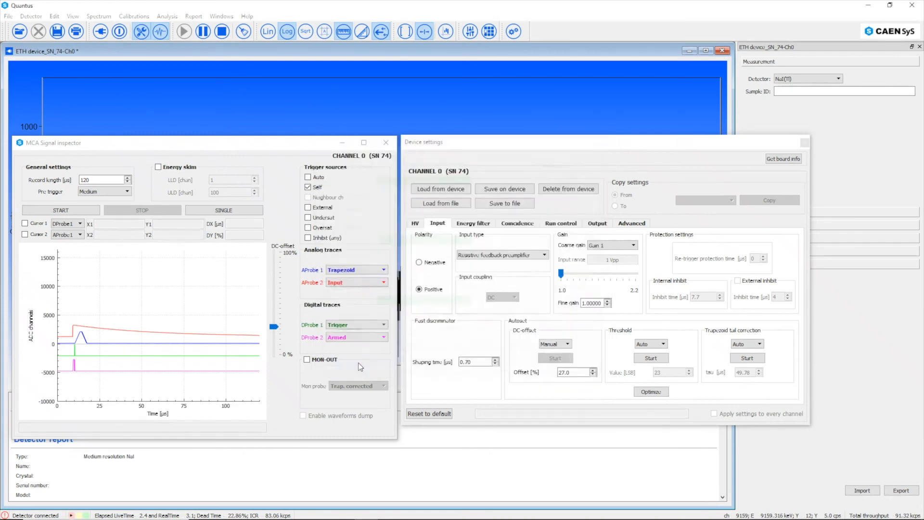
left_click(79, 210)
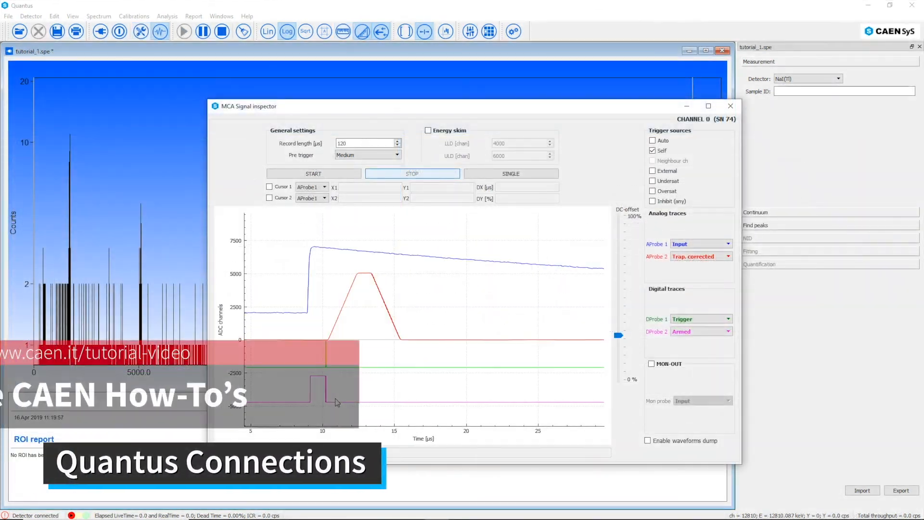
Step: Set digital probe 2 to Peaking and move the second cursor closer to the trapezoid's flat top
left_click(719, 331)
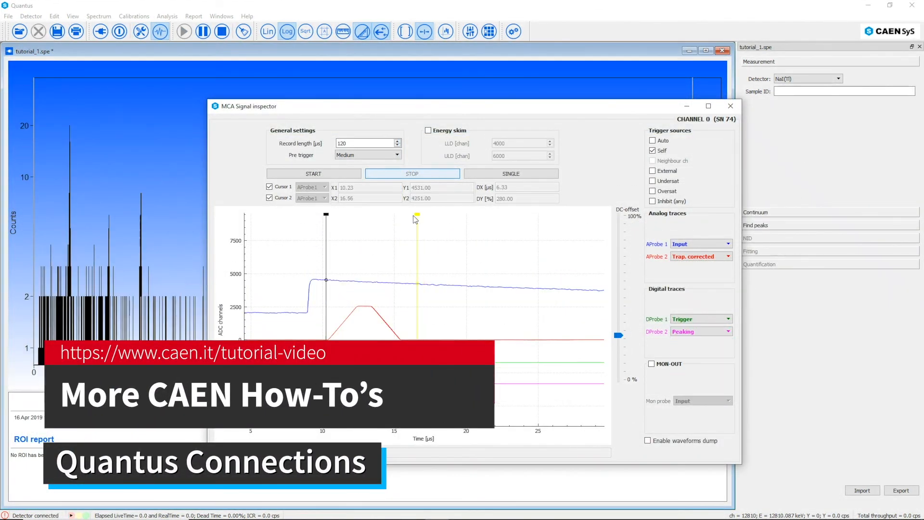
left_click_drag(415, 229, 375, 229)
left_click_drag(132, 209, 114, 210)
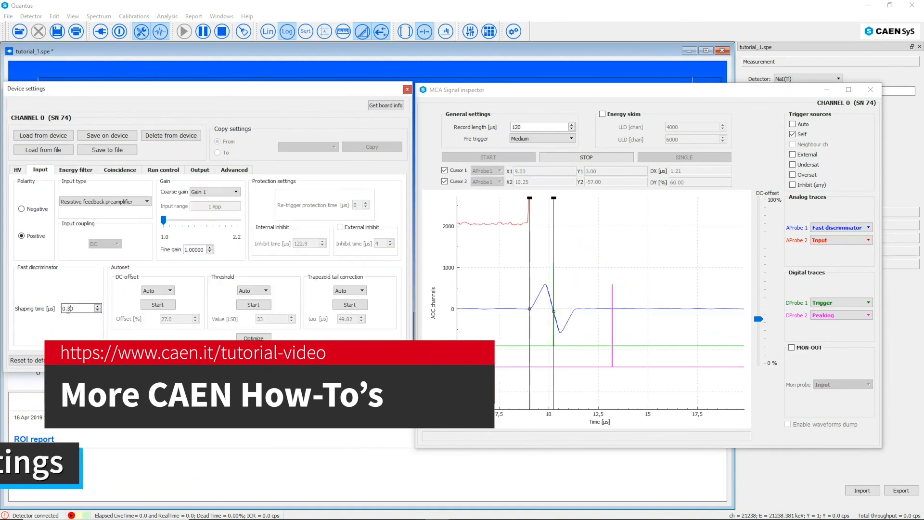
double_click(68, 308)
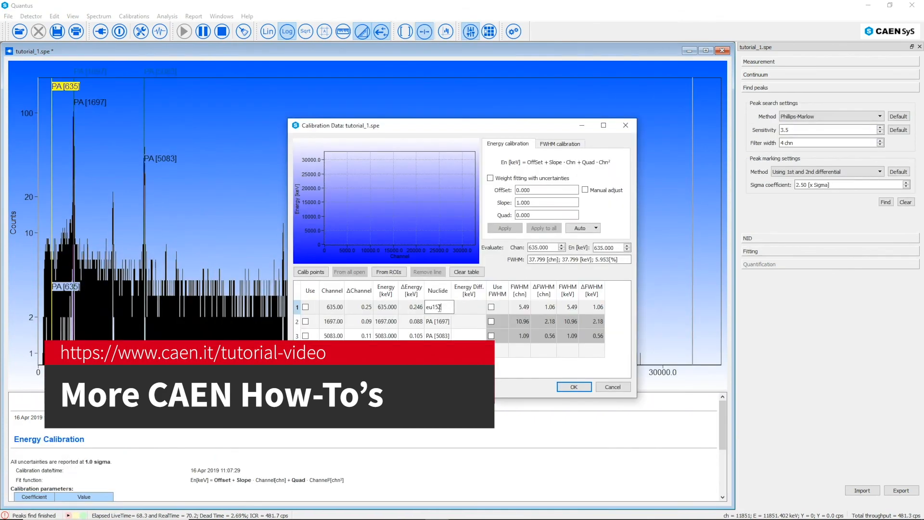
Step: Enter eu152 as the nuclide for the channel 635 calibration point and list its radiations
key("Return")
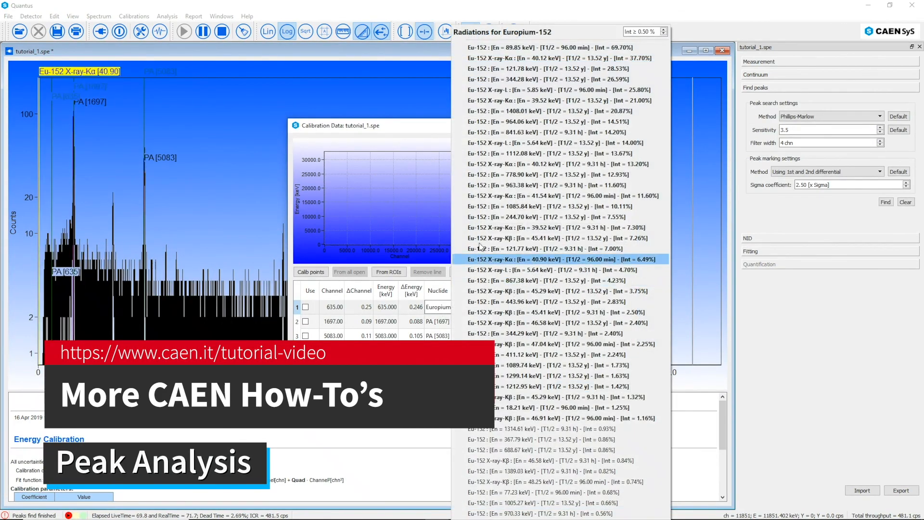